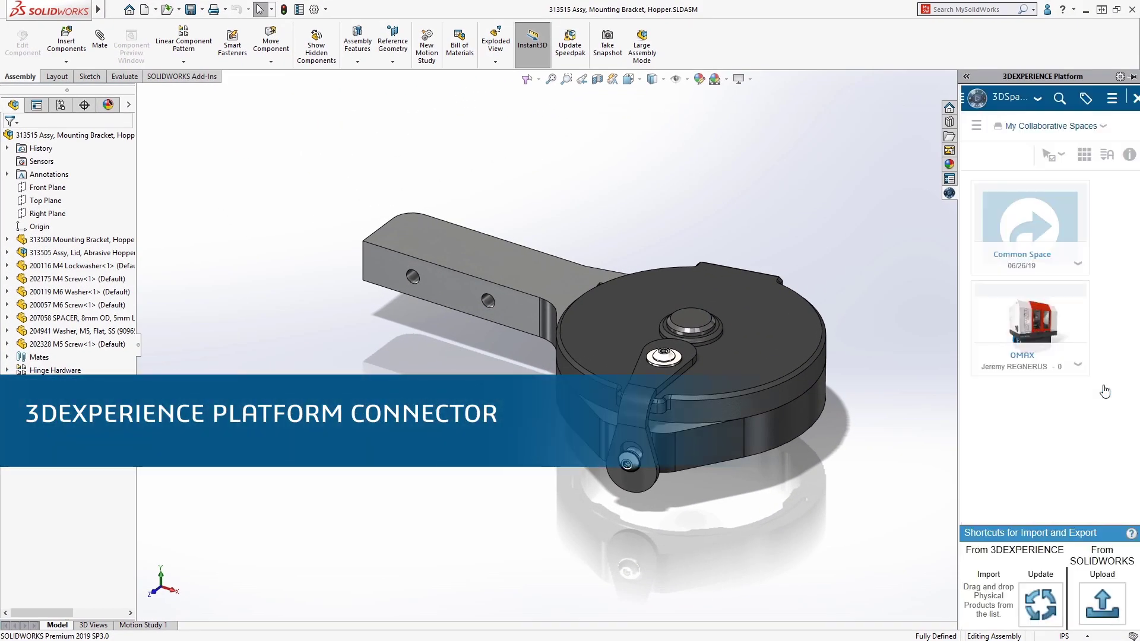
- Upload the 313515 Assy, Mounting Bracket, Hopper to the OMAX collaborative space
click(1102, 598)
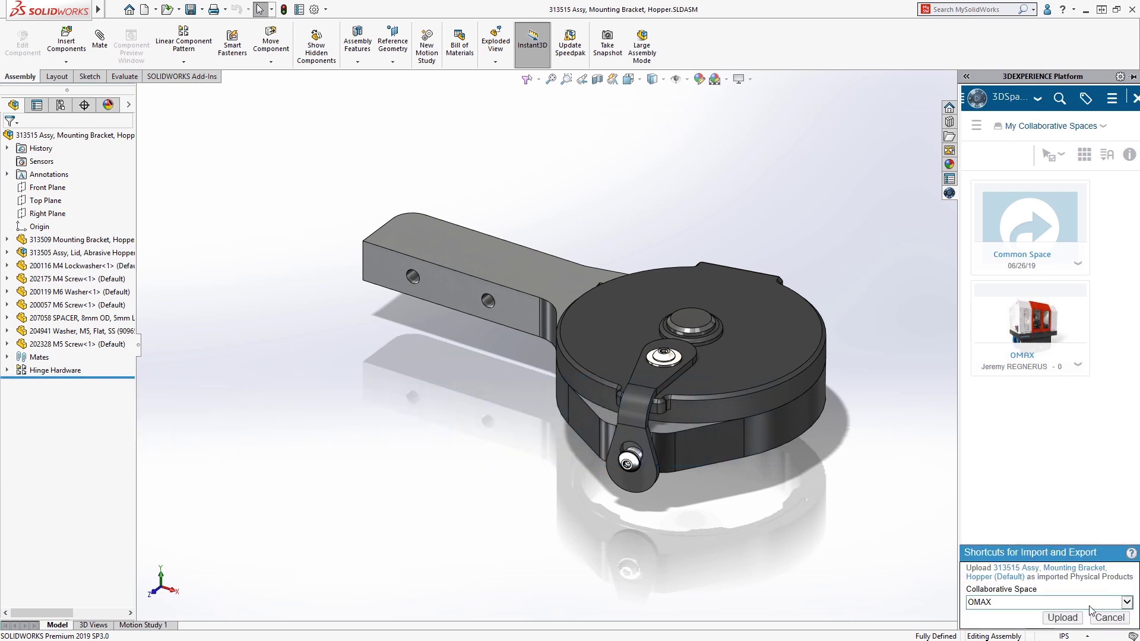
click(1066, 619)
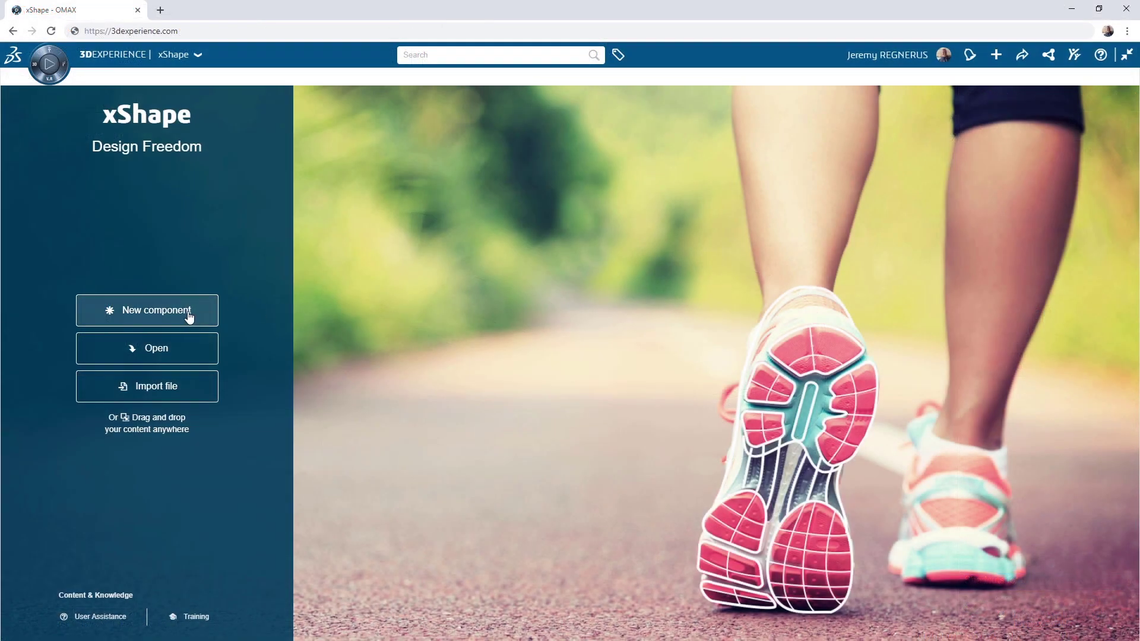
- Start a new xShape design and drop the 313515 mounting bracket assembly from My Content into it
click(186, 318)
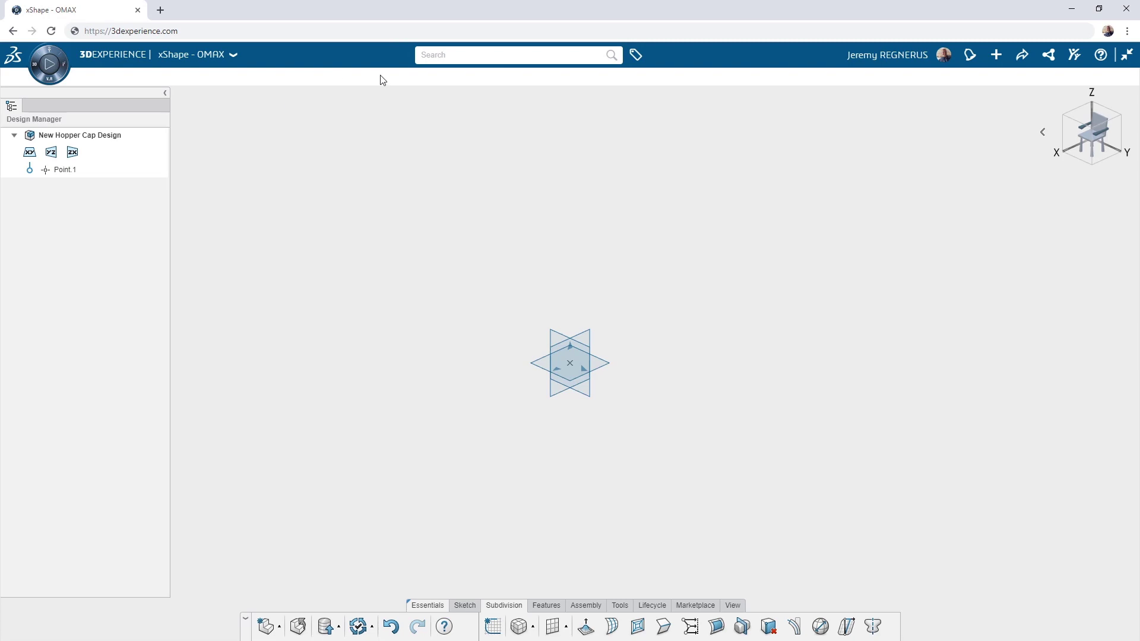
click(430, 56)
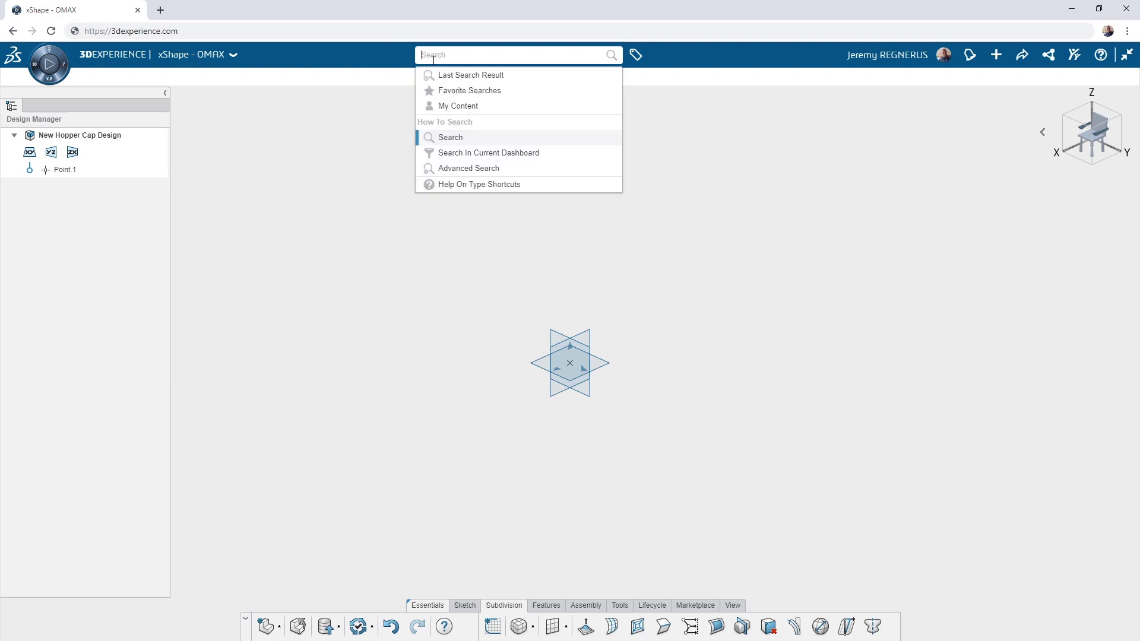
click(434, 107)
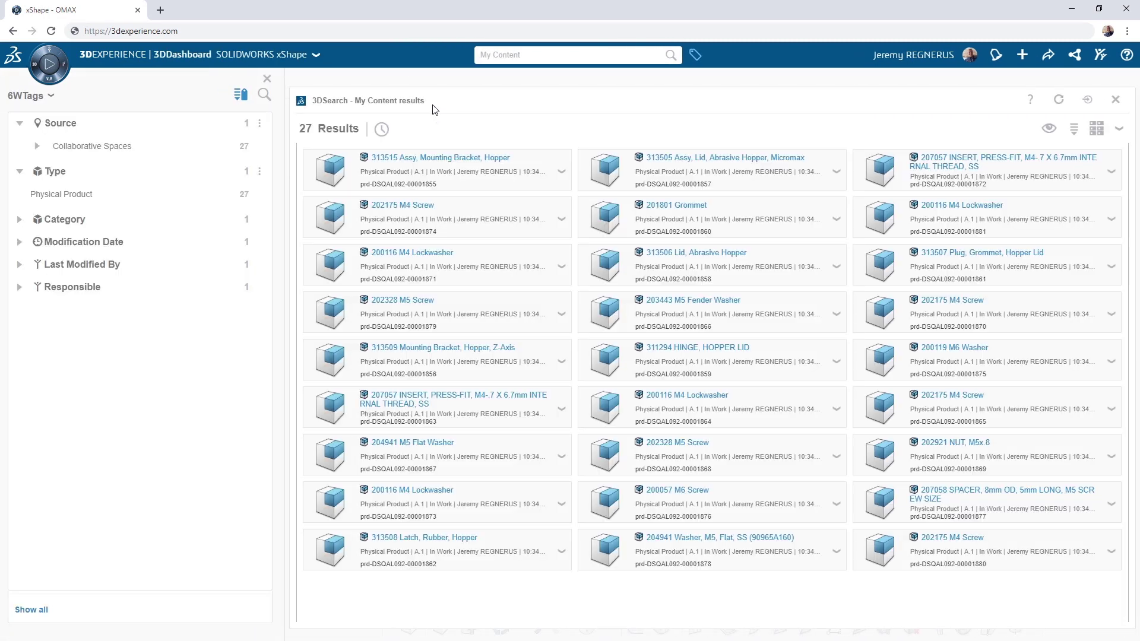
mouse_move(422, 178)
mouse_down()
mouse_move(451, 138)
mouse_move(404, 263)
mouse_up()
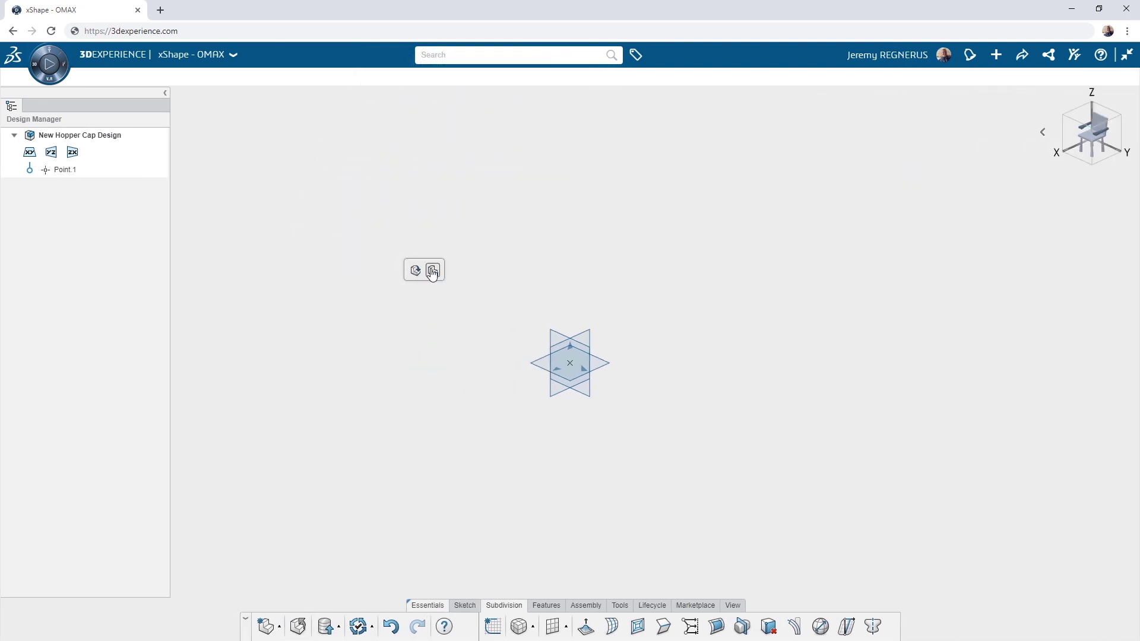
click(432, 272)
mouse_move(89, 185)
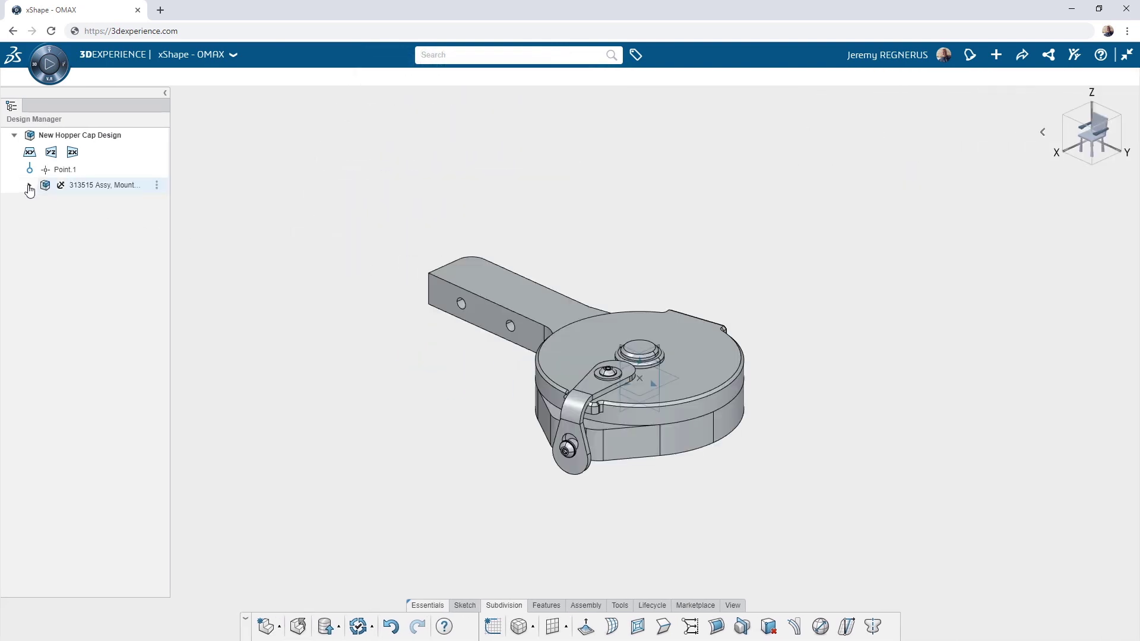
- Hide the 313505 Assy, Lid component in the Design Manager
click(29, 189)
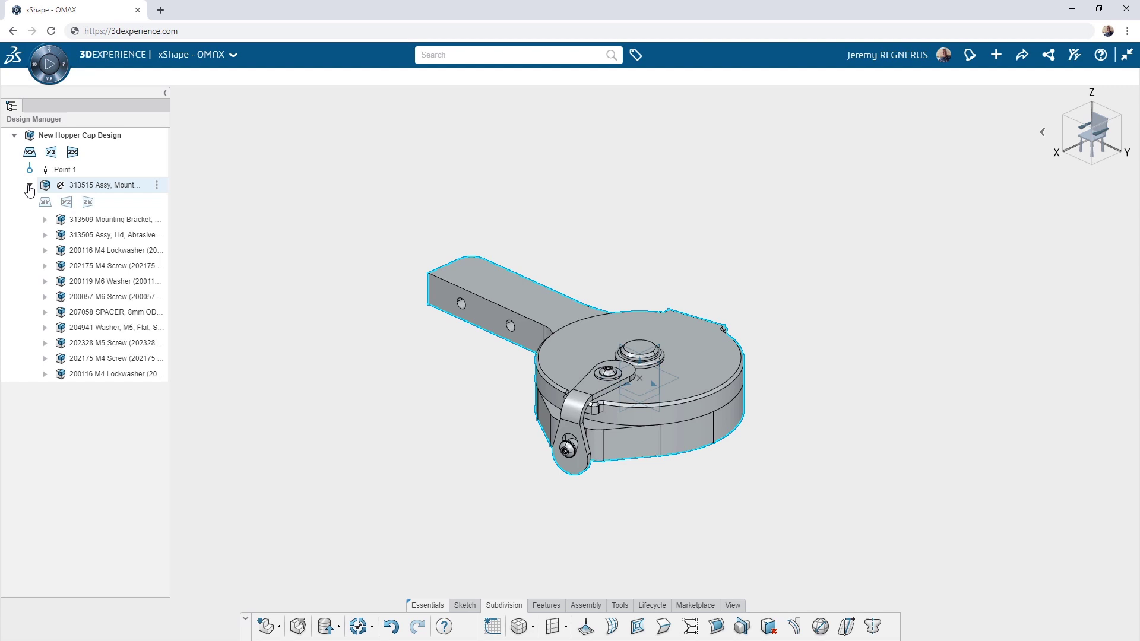
click(110, 236)
click(170, 205)
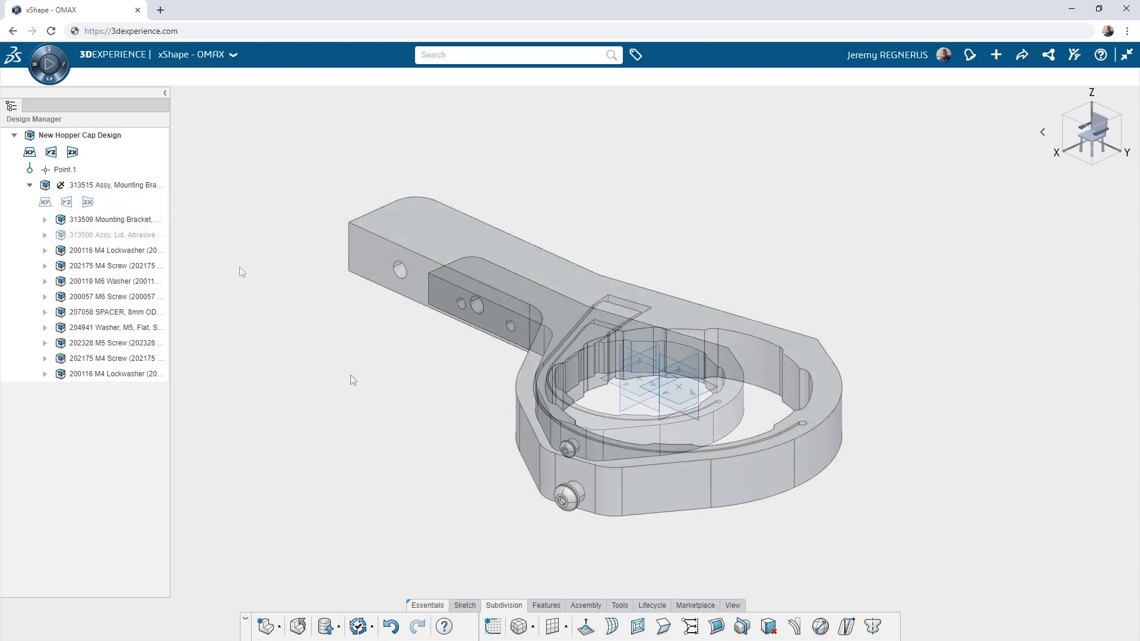
click(535, 628)
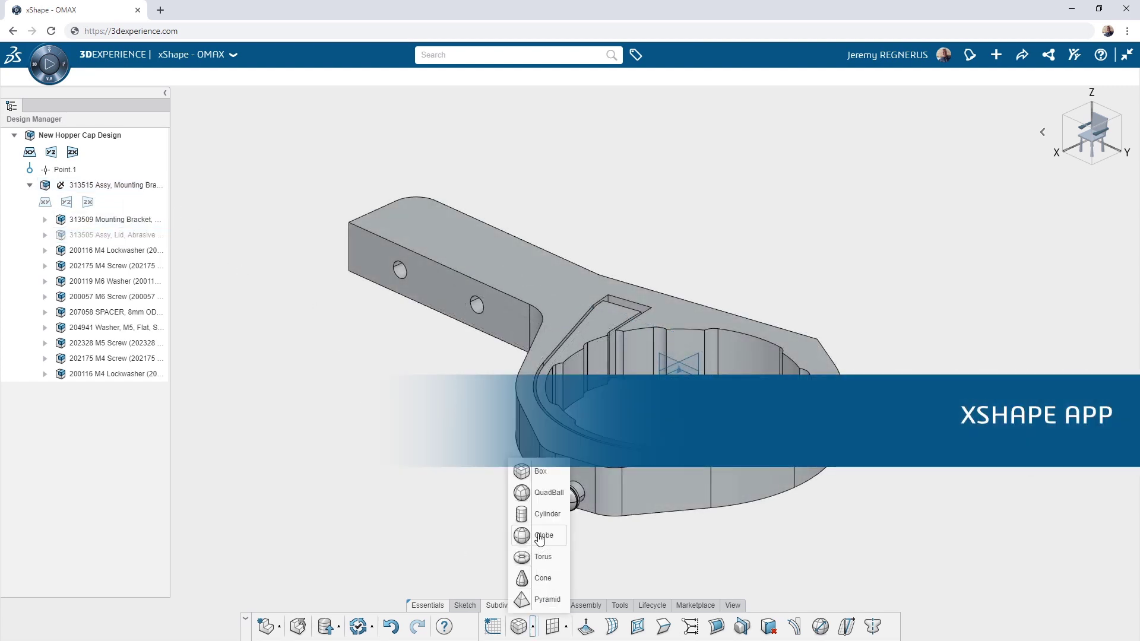
- Add a subdivision cylinder over the bracket ring and pull its top up into a dome
click(546, 514)
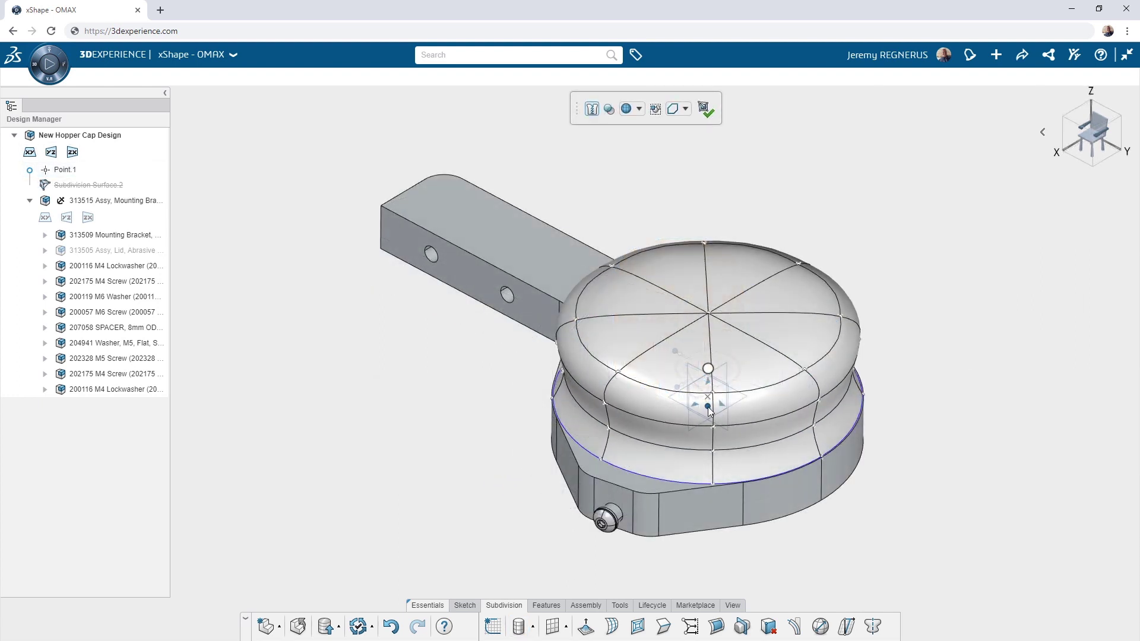
middle_drag(708, 407, 675, 380)
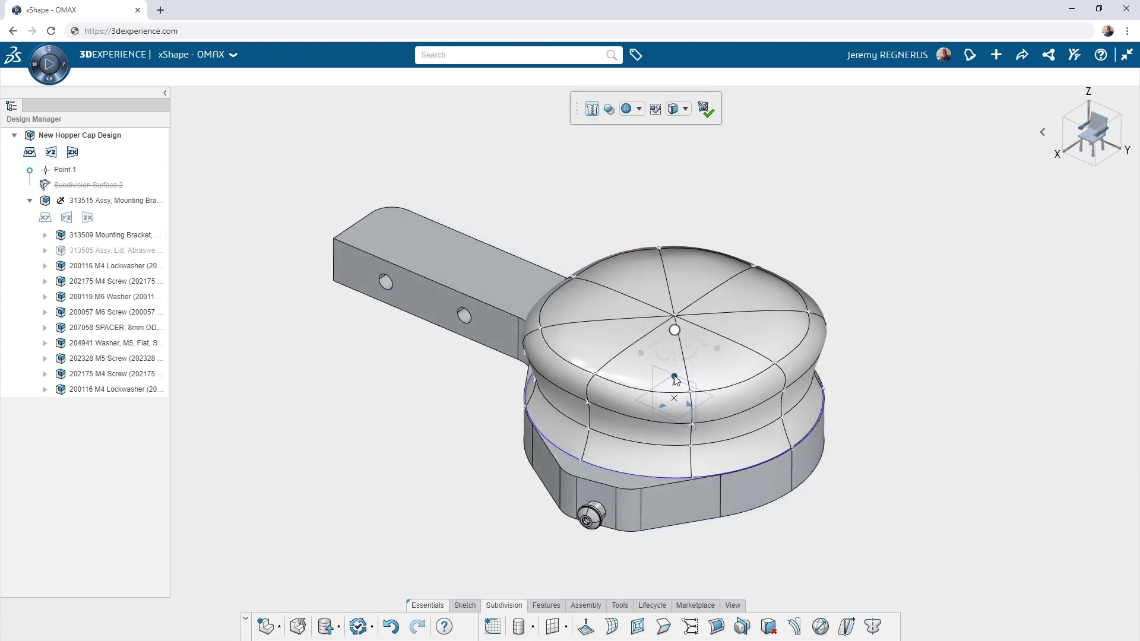
click(675, 380)
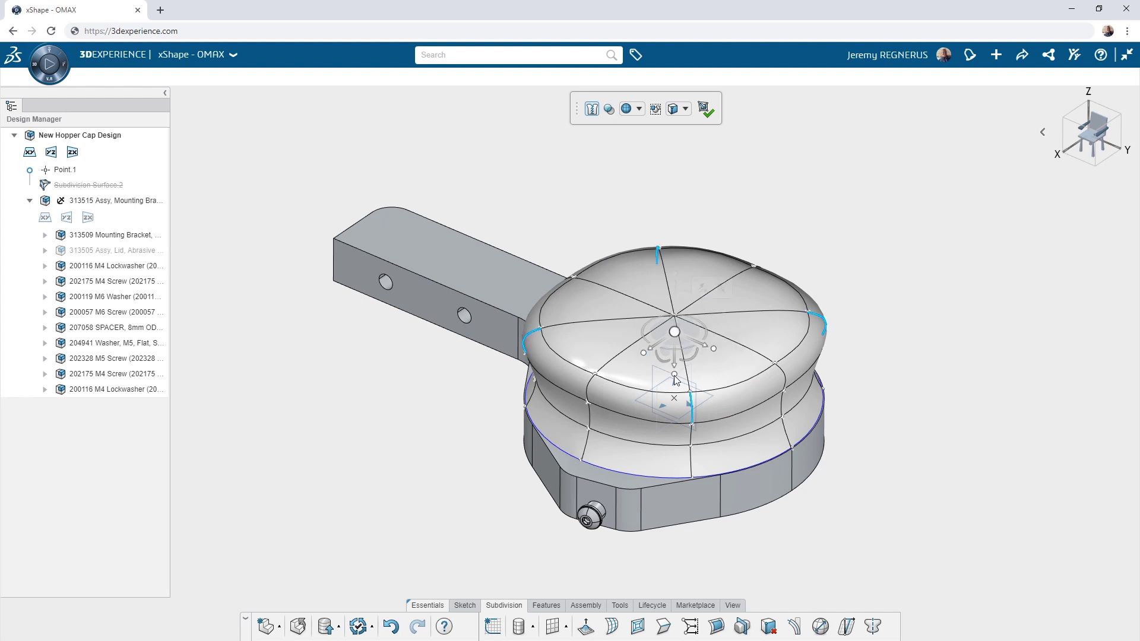
drag(676, 381, 678, 285)
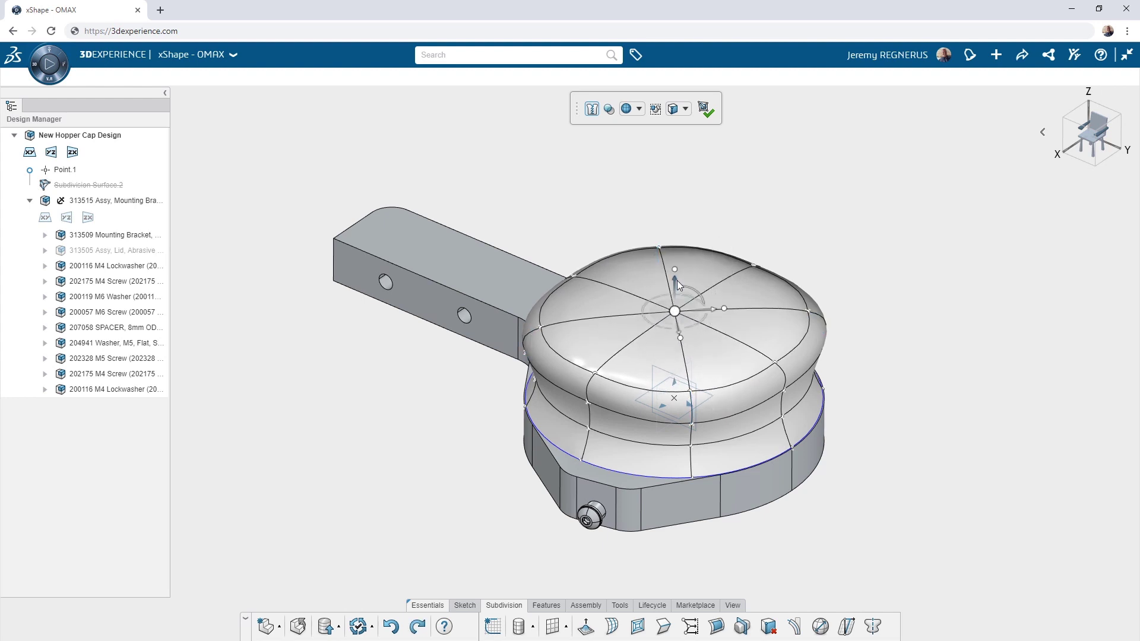
click(675, 206)
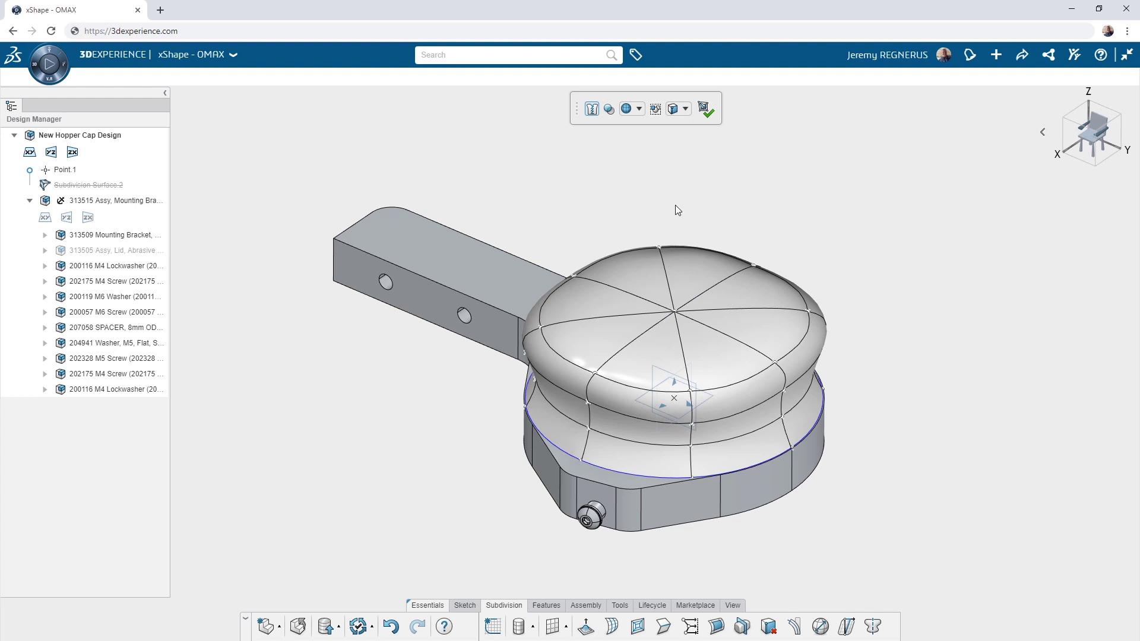
click(704, 112)
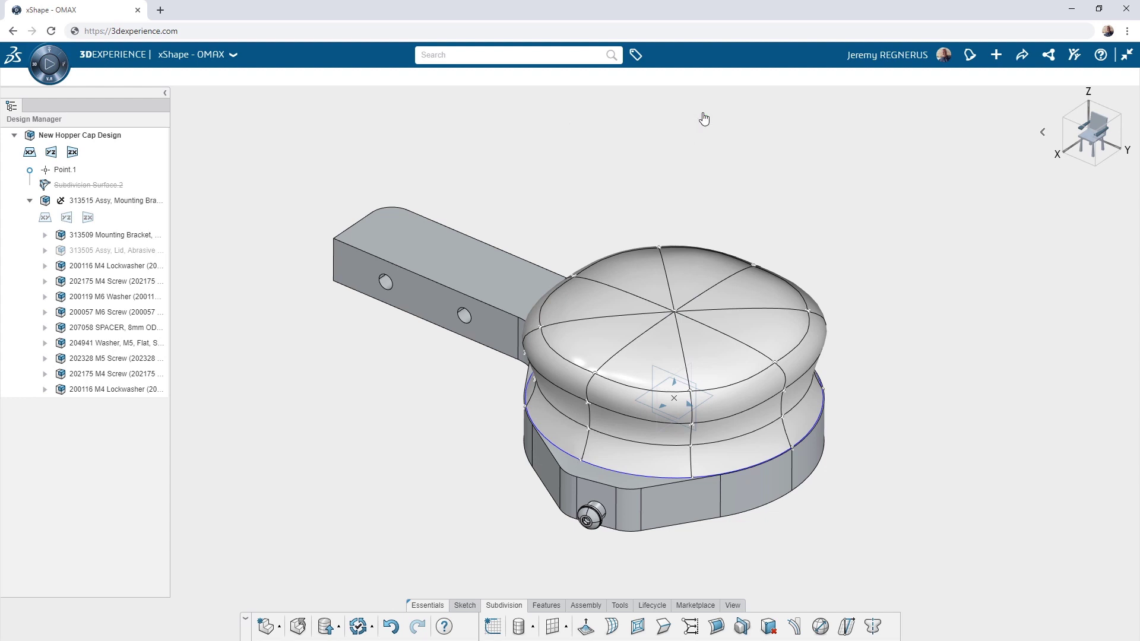
- Add a subdivision sphere bump on the side of the dome, knit in as Knit Surface.2
click(783, 390)
drag(797, 393, 783, 374)
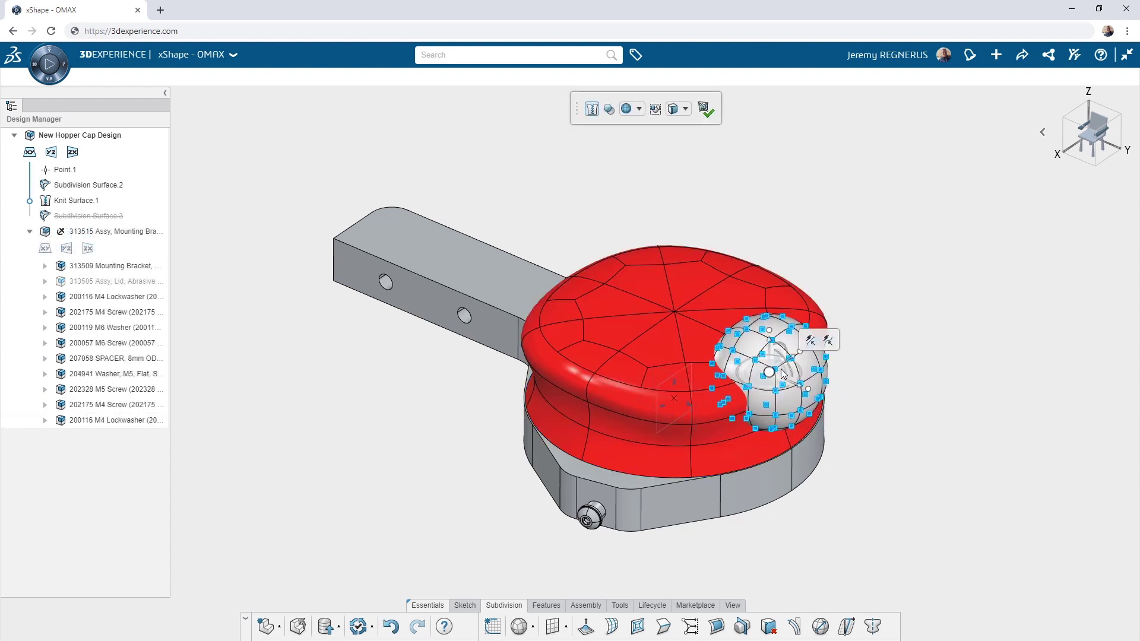
click(747, 240)
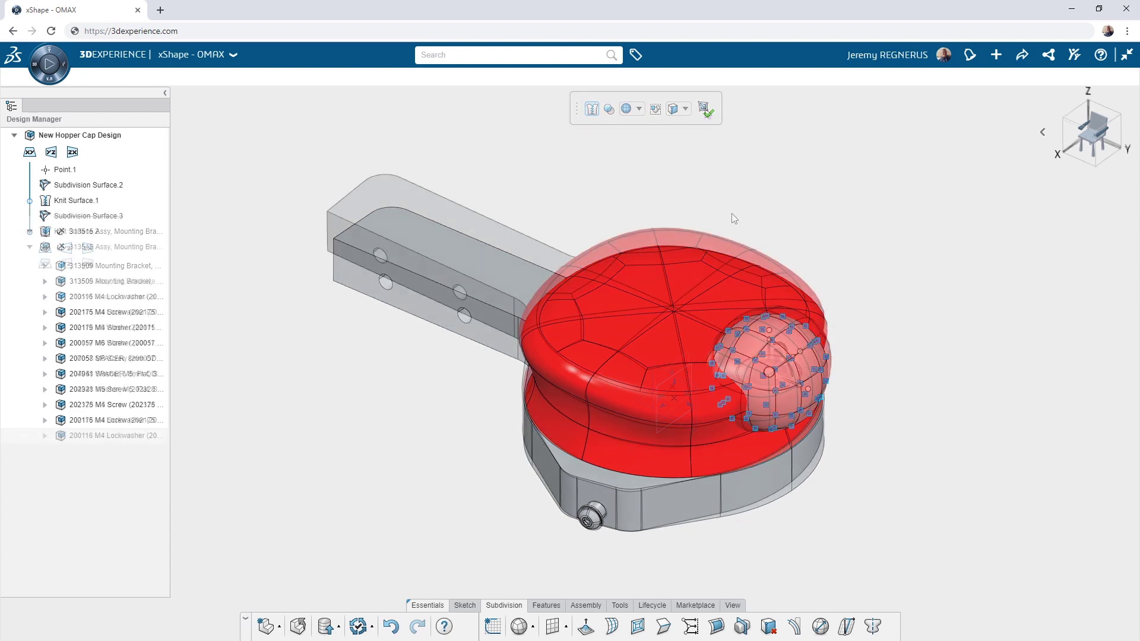
click(51, 68)
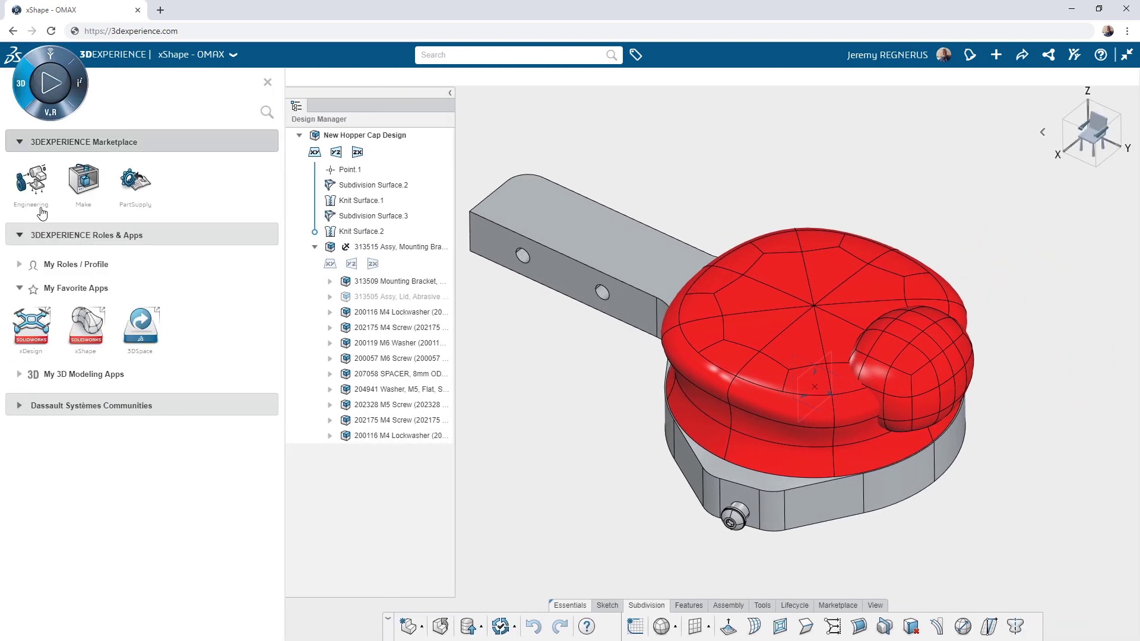
- In xDesign, pattern the side bump into 4 instances around Axis.1 as Circular Pattern.1
click(37, 328)
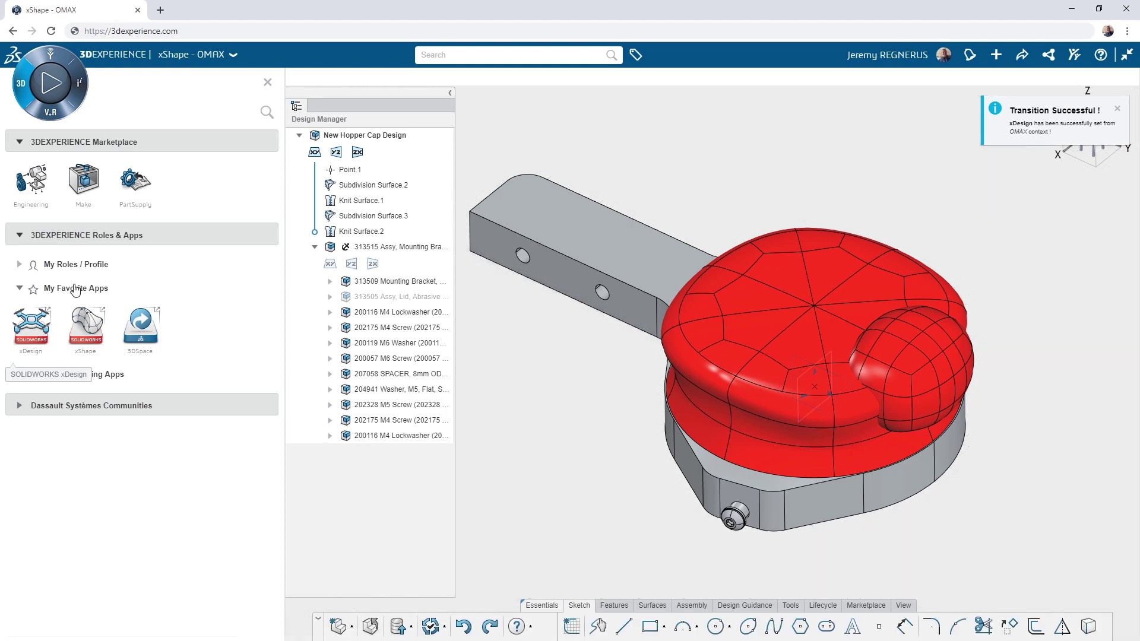
click(267, 83)
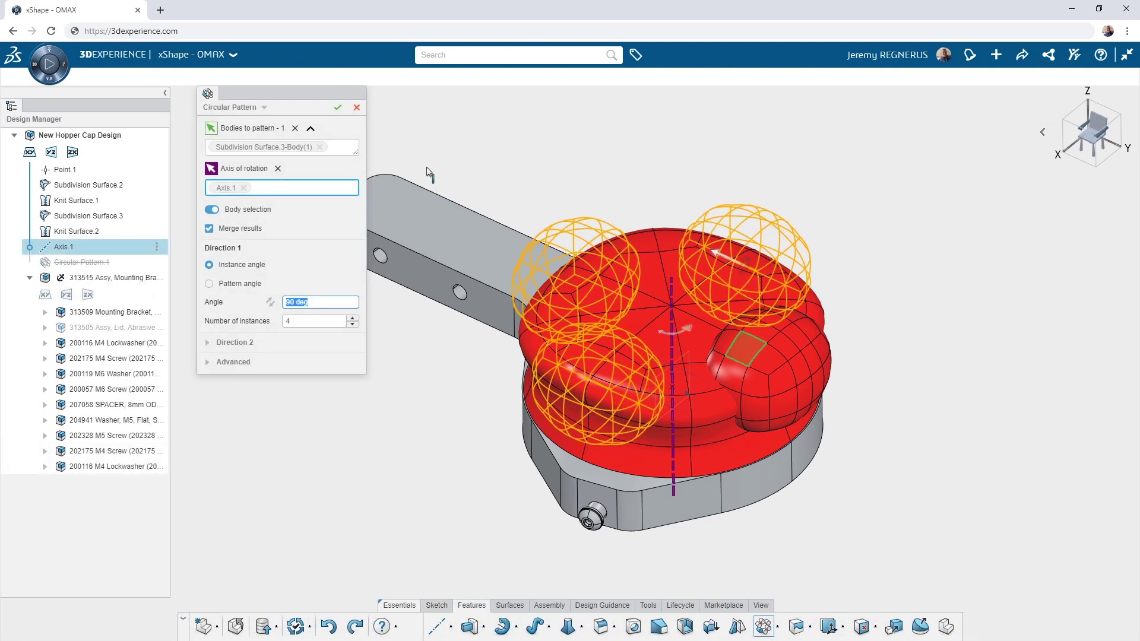
click(338, 108)
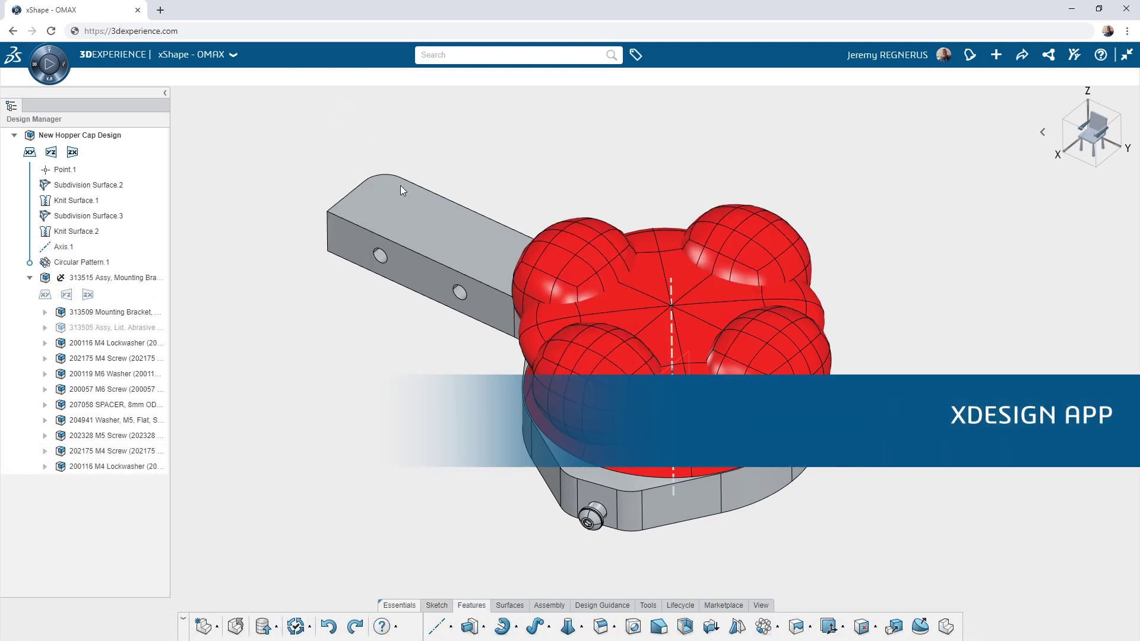
- Finish the fillet and Up To Geometry extrude to Surface.1, then hide the 313515 bracket assembly
click(748, 318)
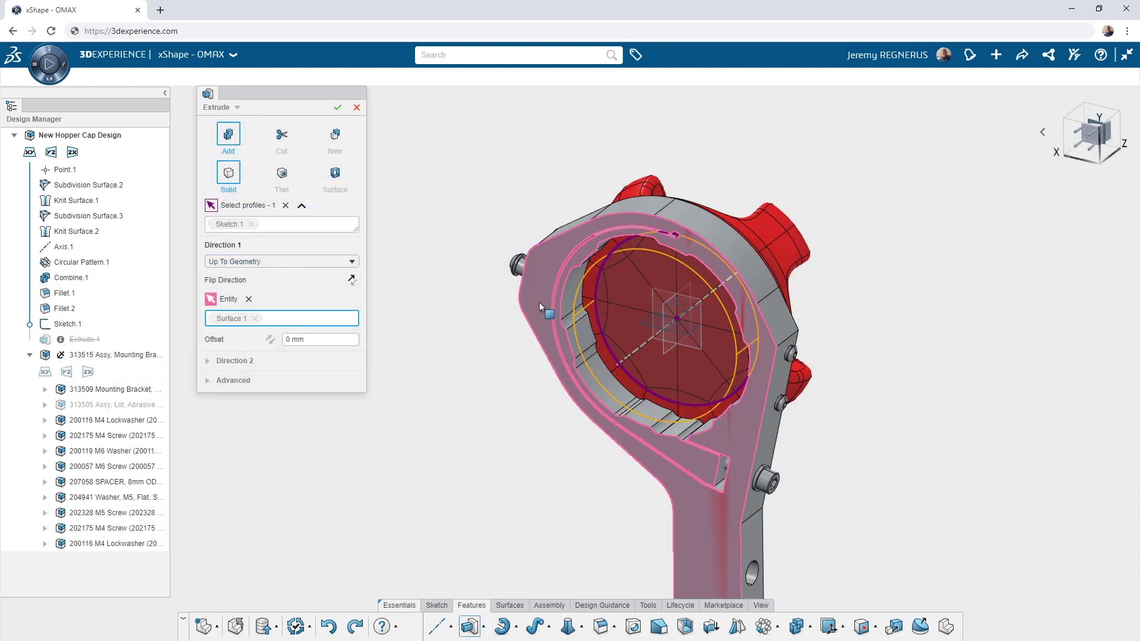
click(337, 108)
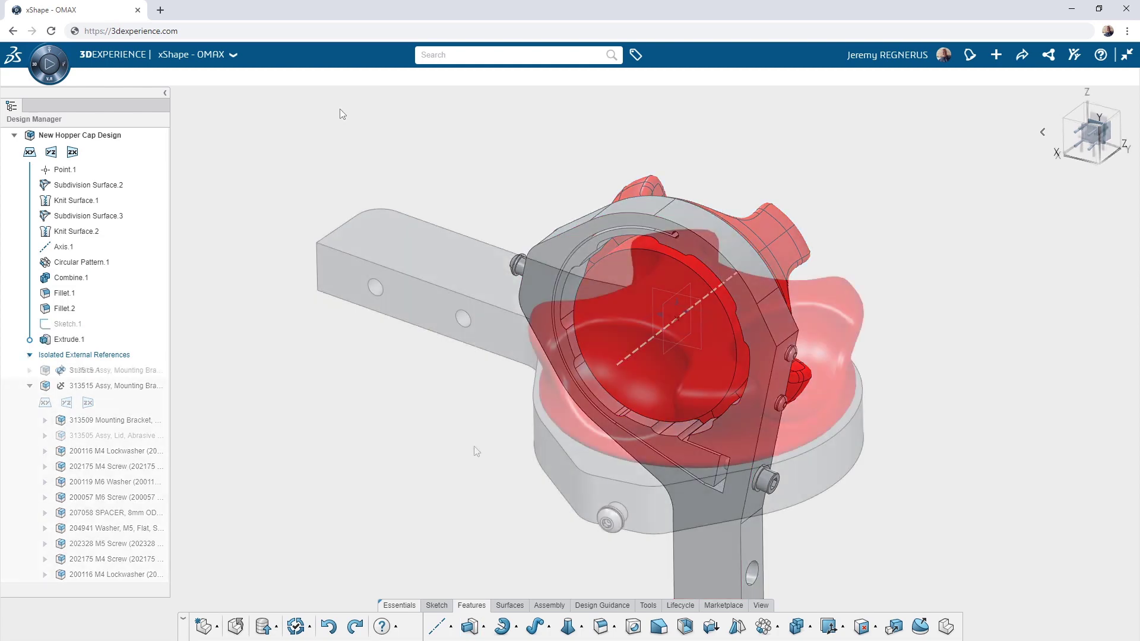
click(102, 373)
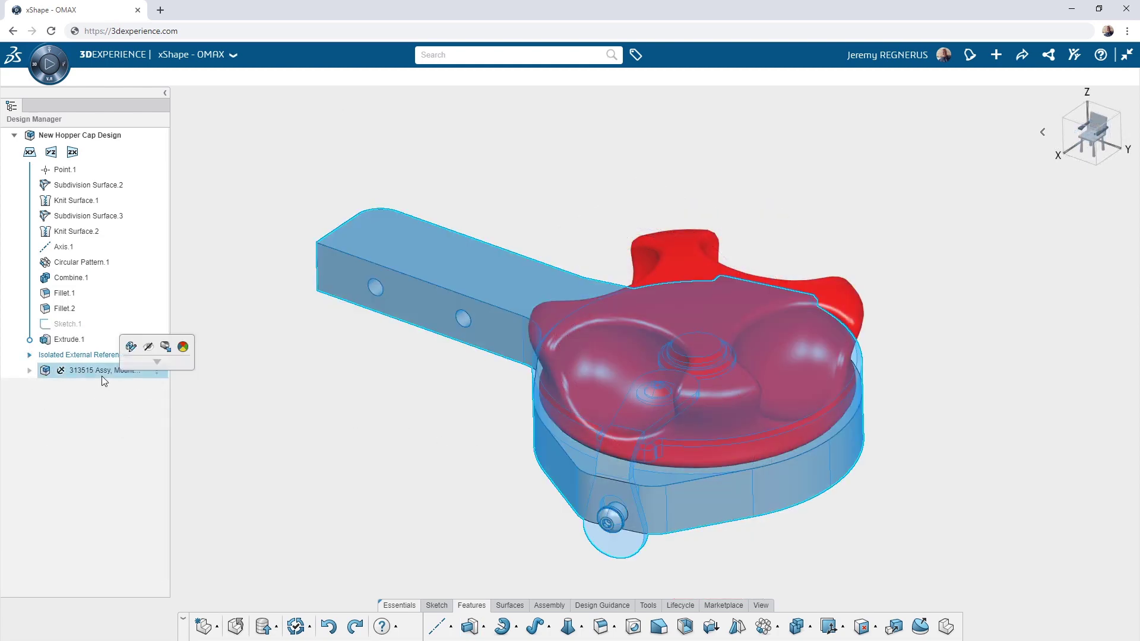
key(Delete)
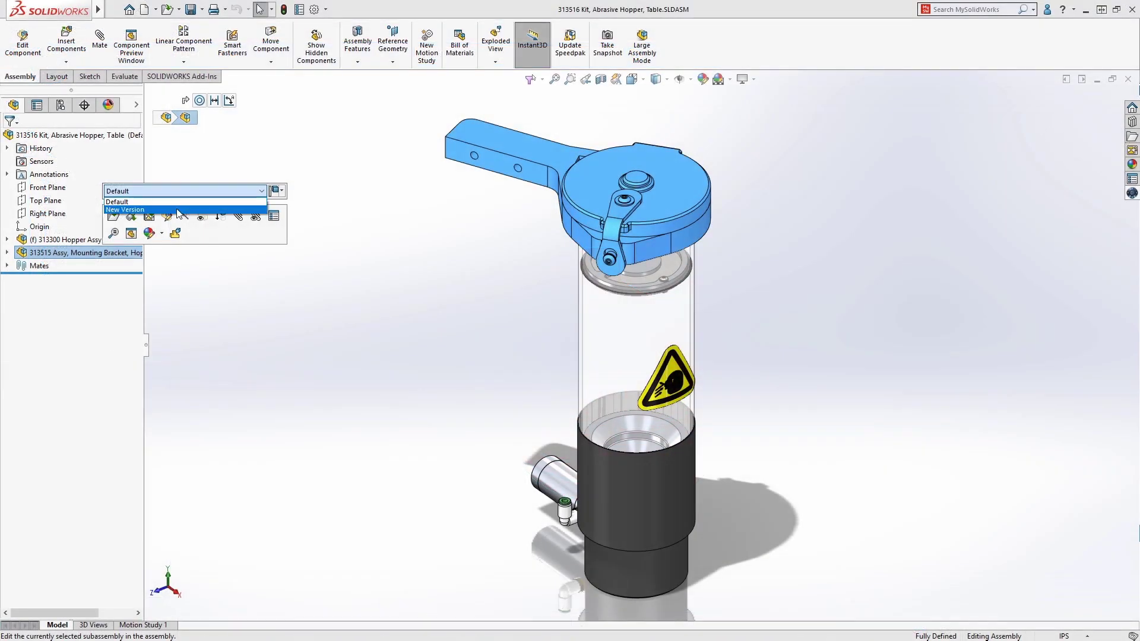
- Set the bracket subassembly to New Version, then drag in and rotate the searched New Hopper Cap Design
click(202, 204)
click(294, 191)
text(Hopper Cap)
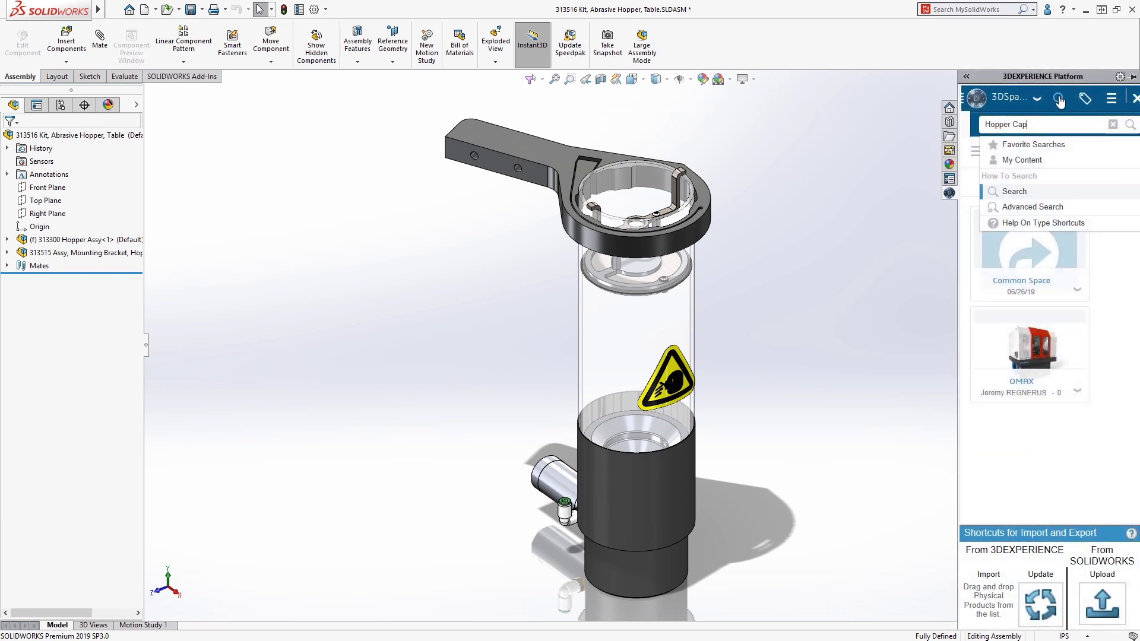
click(1130, 124)
drag(996, 195, 663, 142)
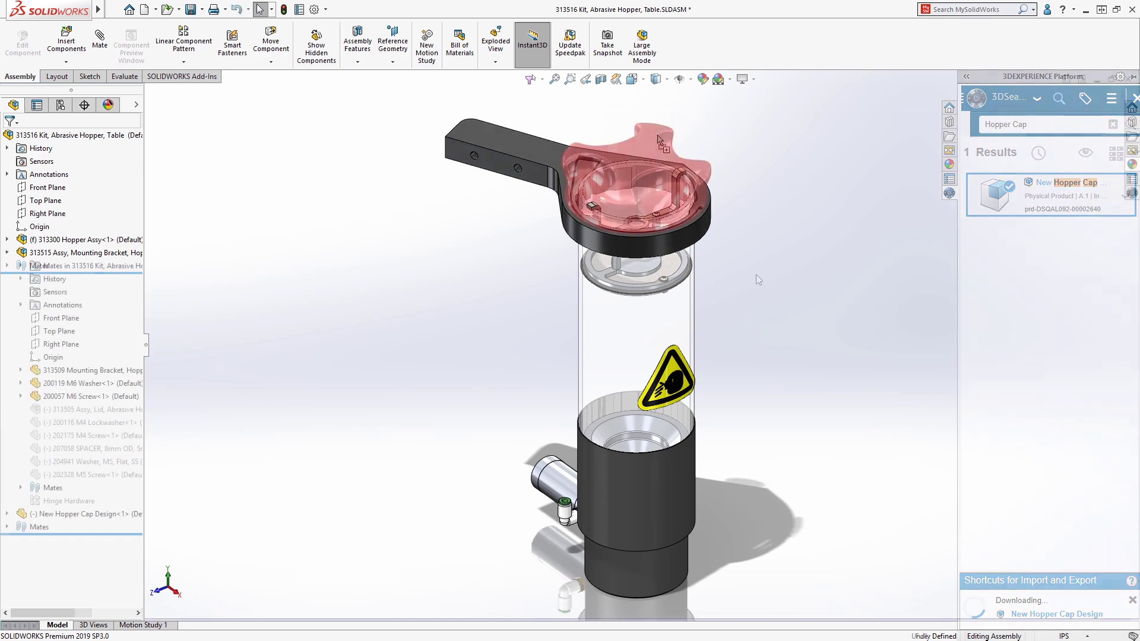
drag(662, 221, 696, 205)
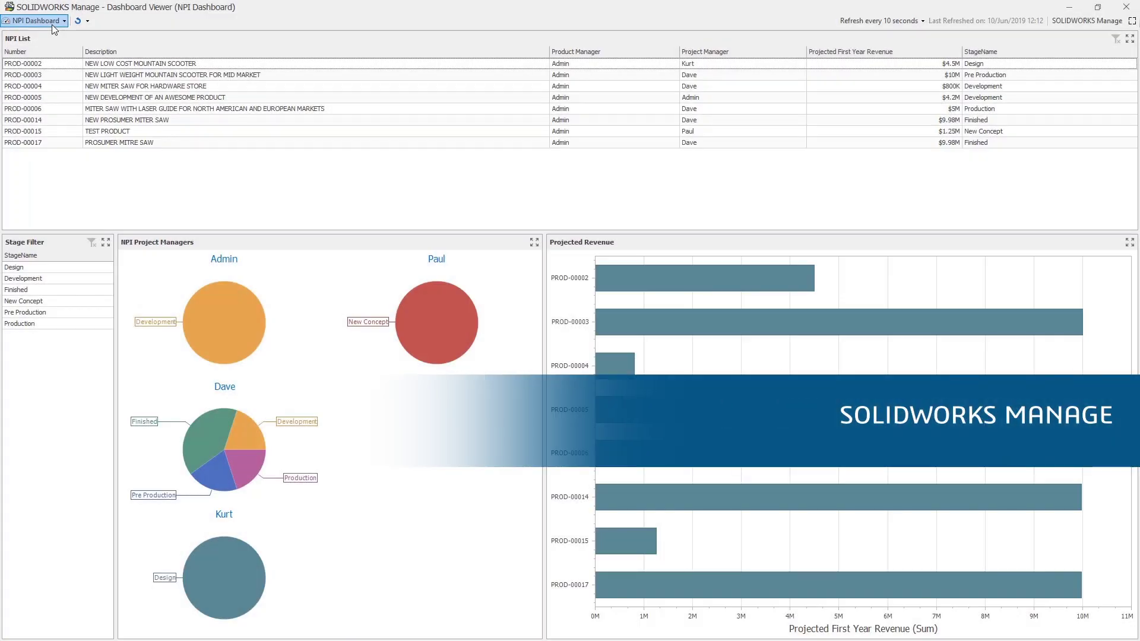
- Open project PR-0057's record from the Projects Dashboard
click(51, 23)
click(58, 74)
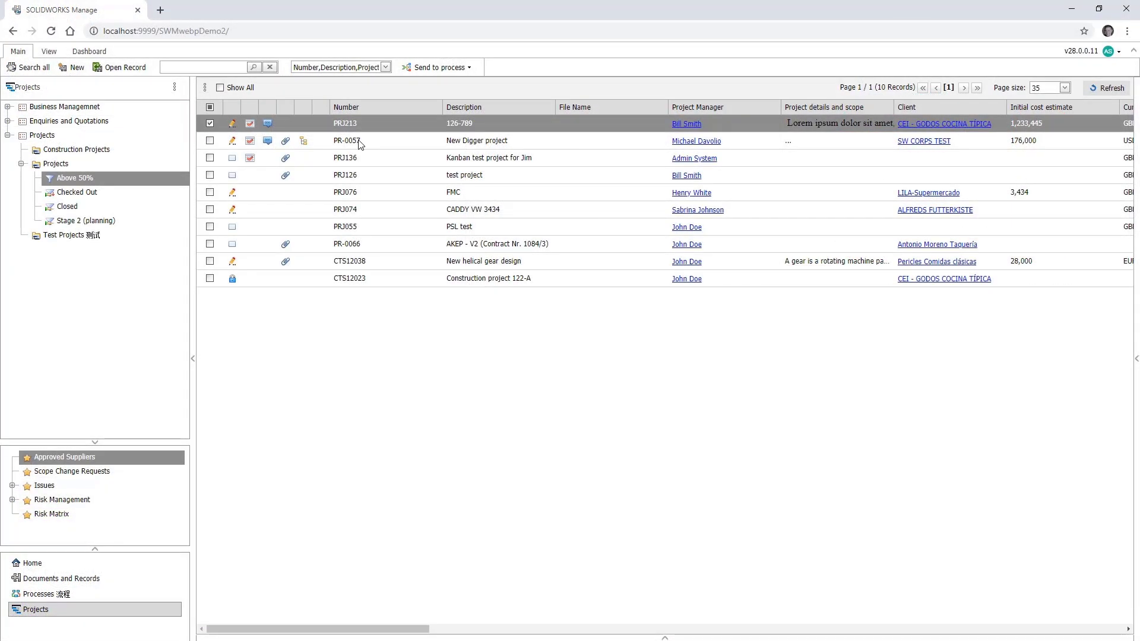
click(359, 142)
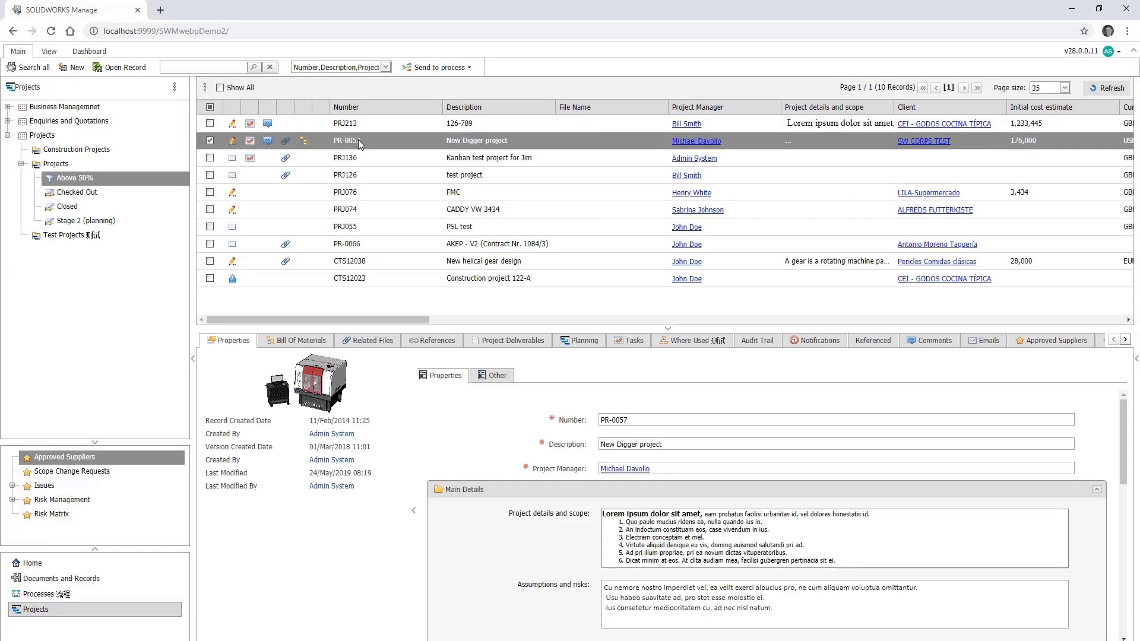
right_click(358, 140)
click(395, 159)
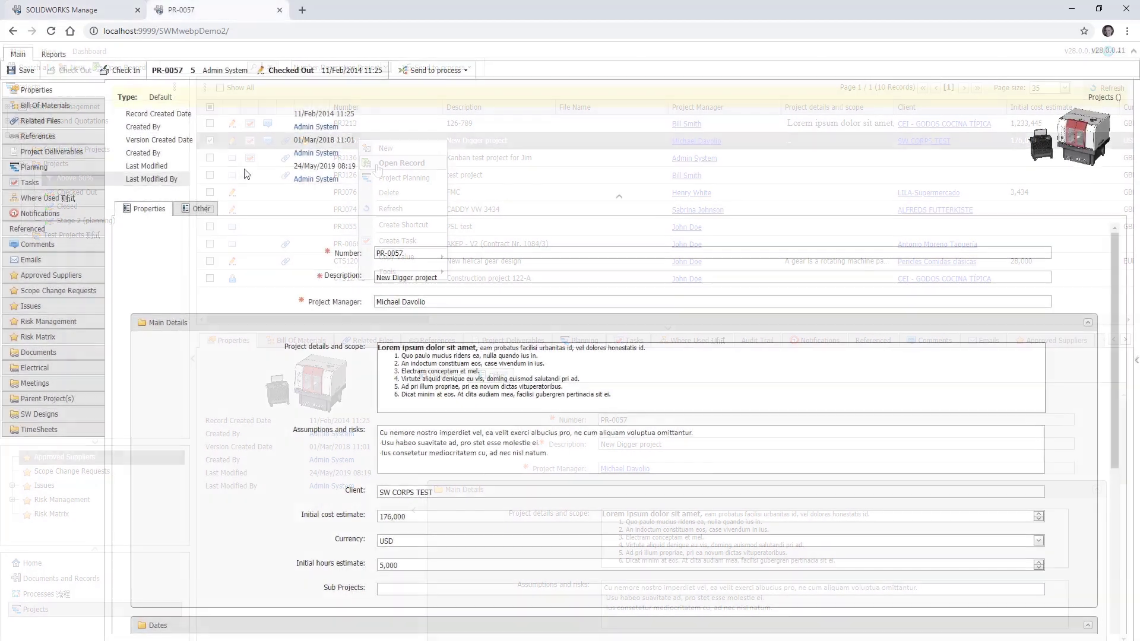
- View PR-0057's planning schedule, then generate output files from the Power schematic PCB project
click(79, 173)
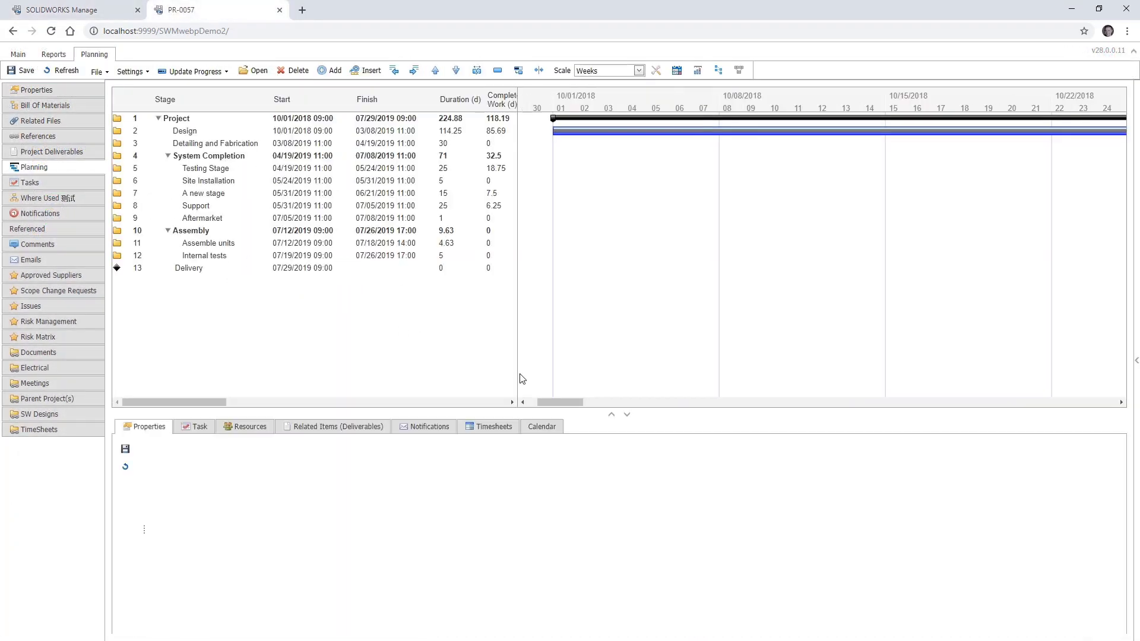
drag(569, 407, 855, 407)
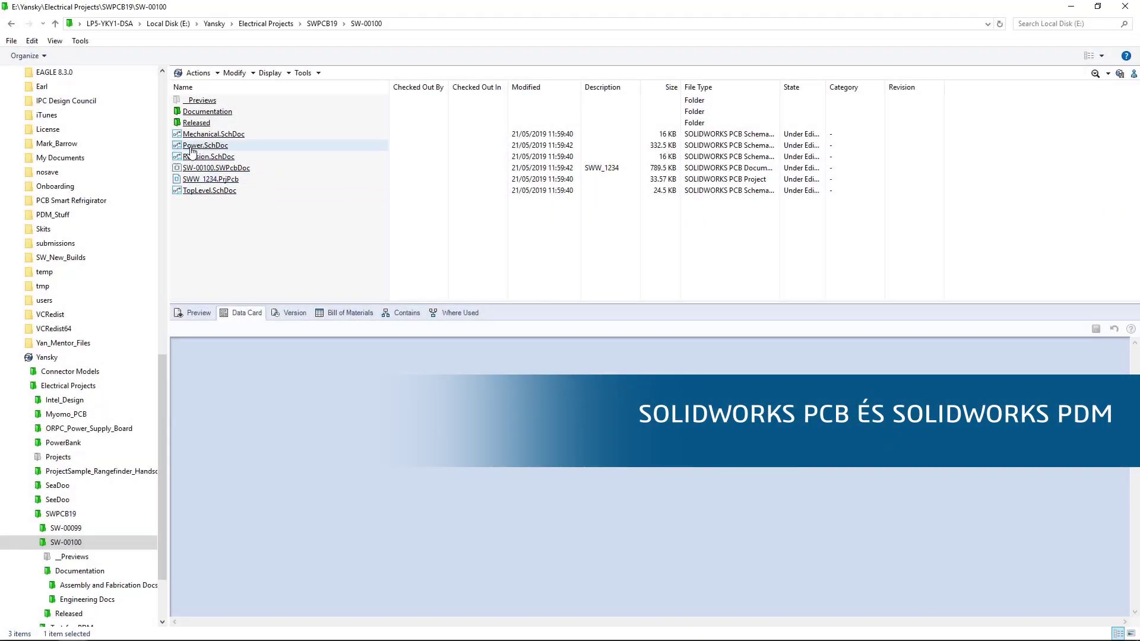
click(191, 150)
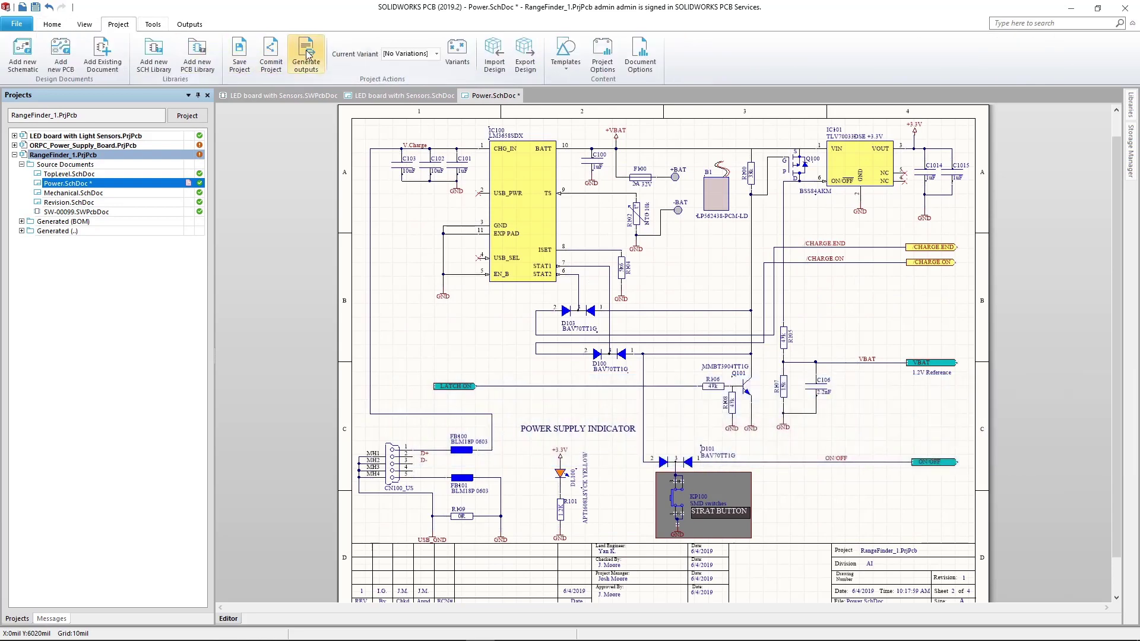
click(306, 54)
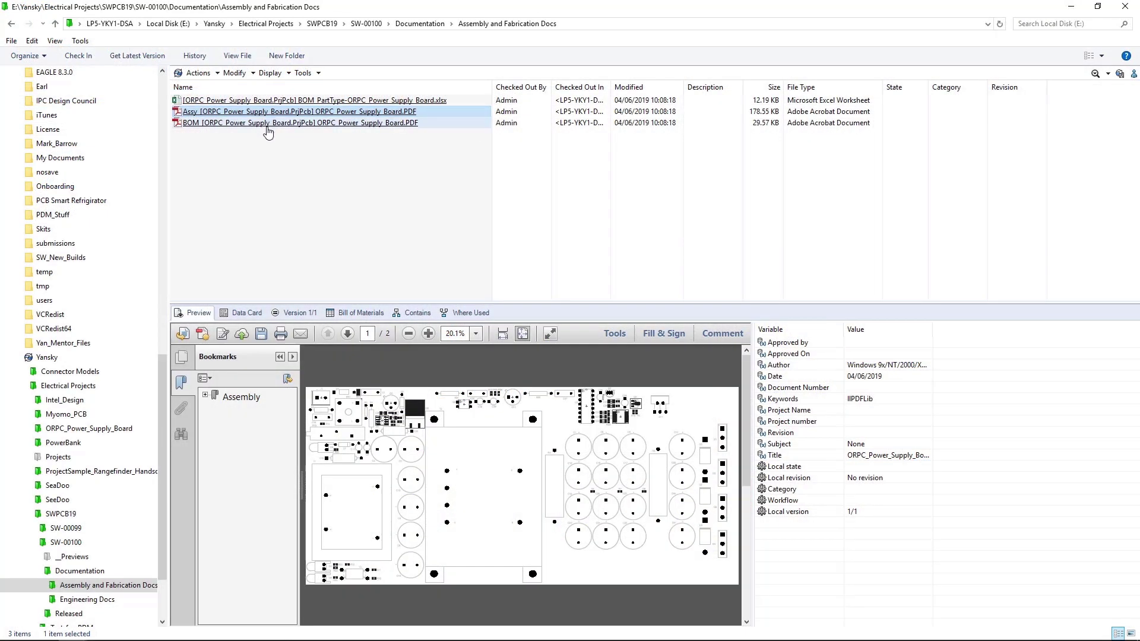
- Preview the ORPC_Power_Supply_Board BOM PDF and BOM .xlsx workbook
click(267, 126)
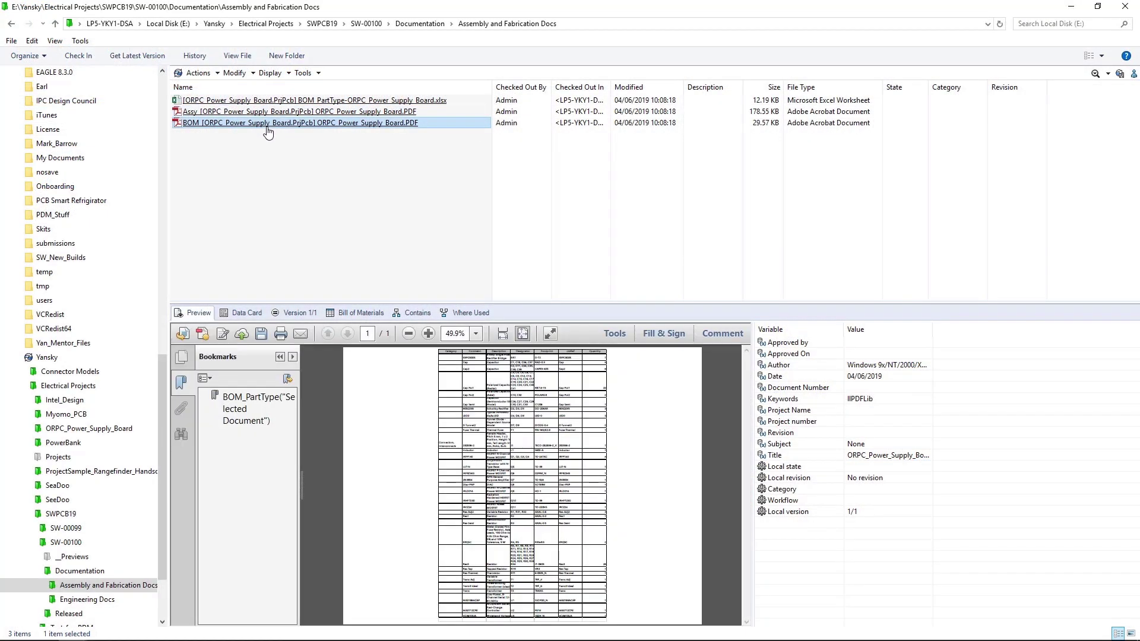
click(270, 101)
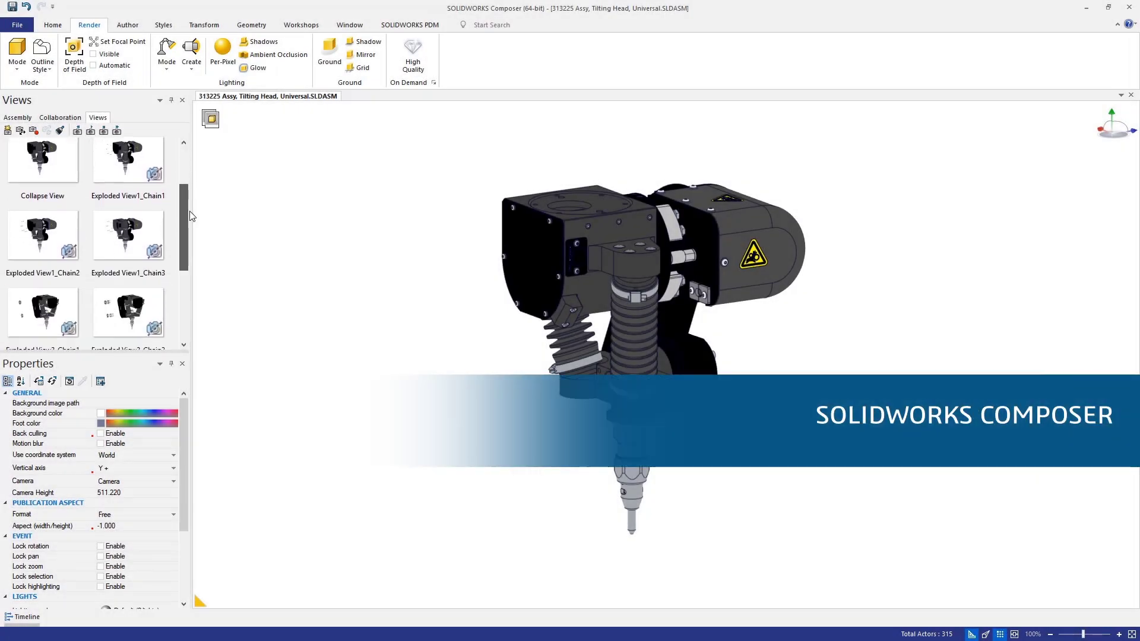
- Show the Arm named view, step through Exploded View2 Chain1, Chain3 and Chain4, and open the Timeline
drag(191, 216, 182, 271)
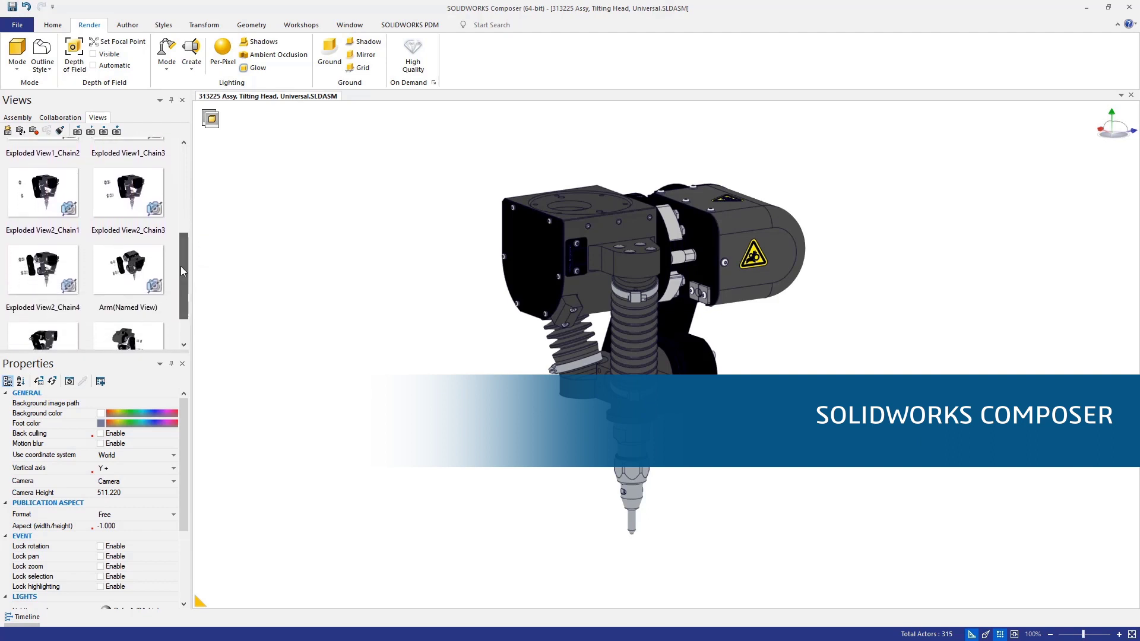
click(139, 275)
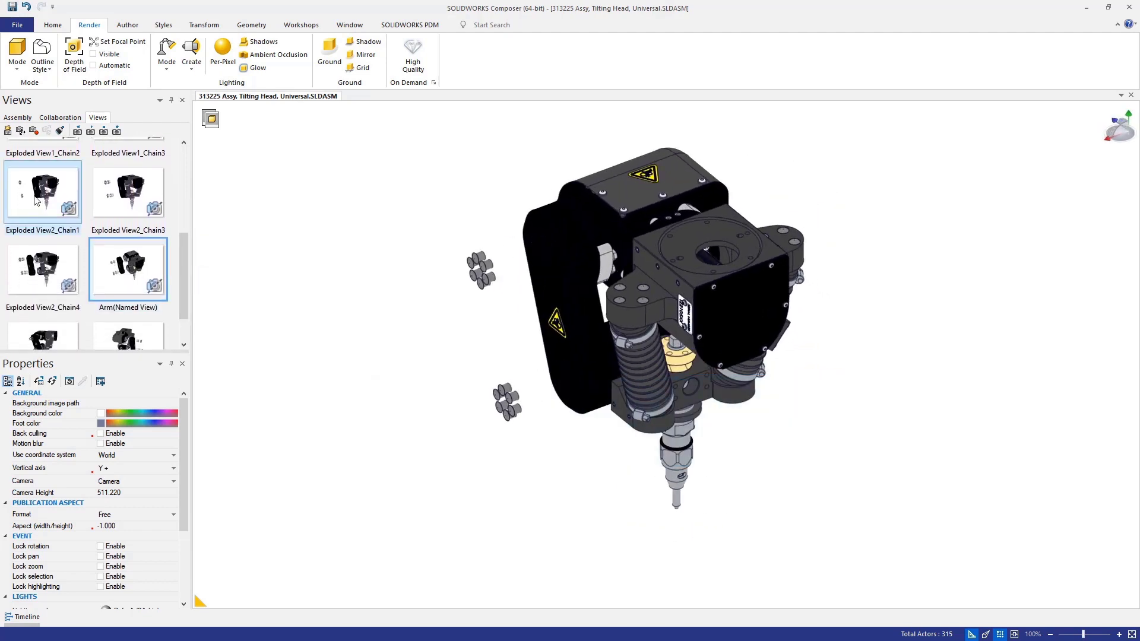
click(34, 201)
click(127, 193)
click(69, 262)
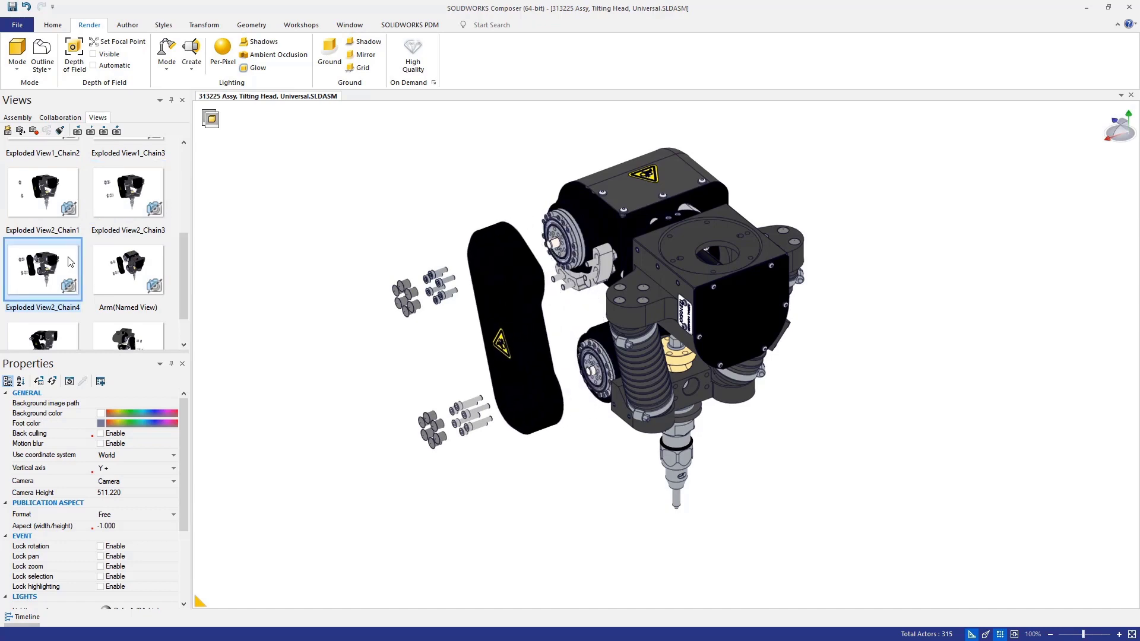
click(25, 617)
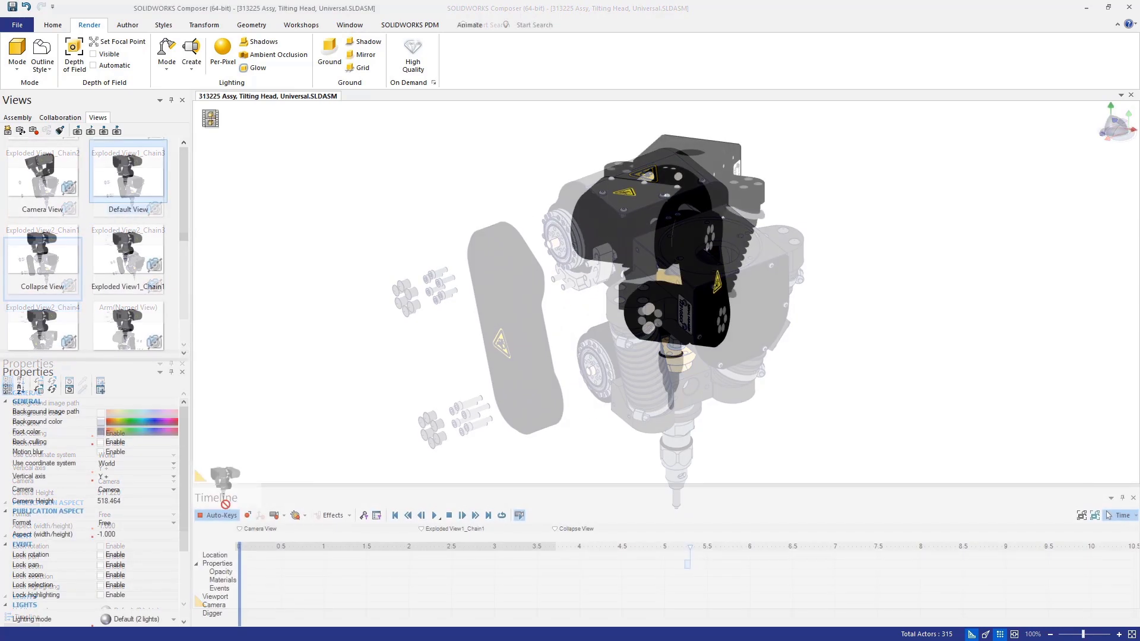
- Drag the Arm(Named View) thumbnail onto the Timeline at about 1.0 s
scroll(89, 250, down, 5)
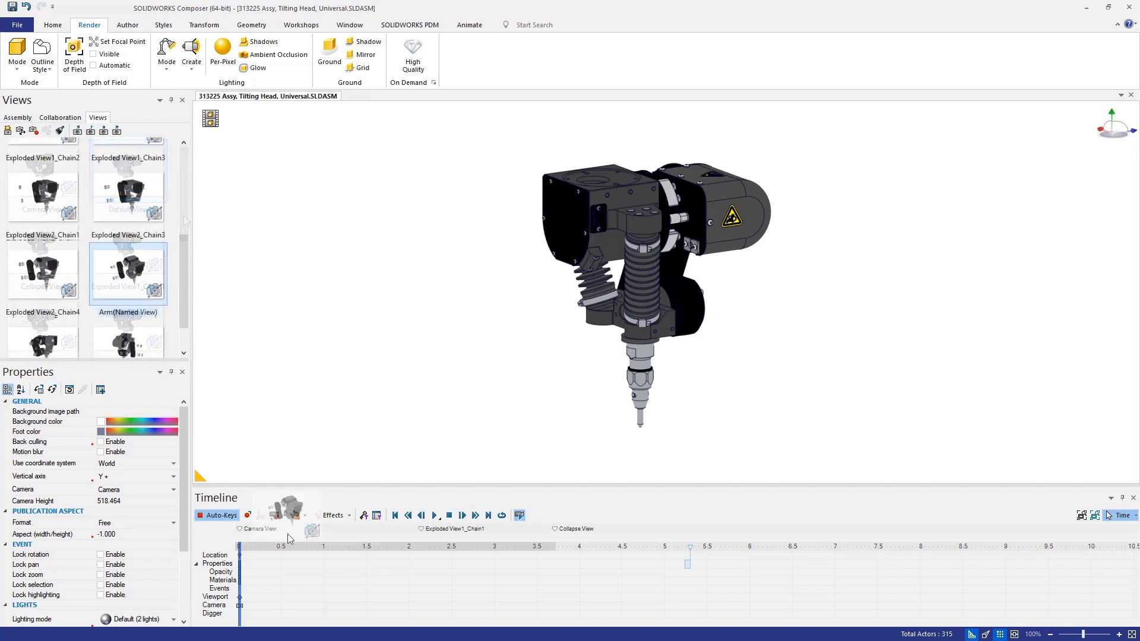
drag(127, 273, 324, 546)
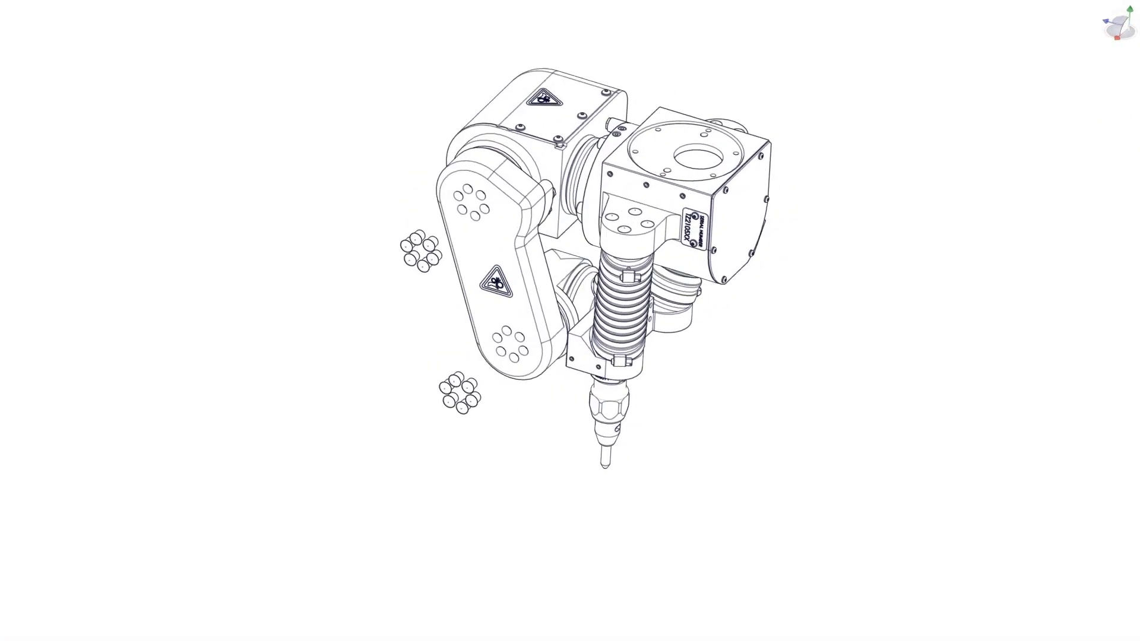